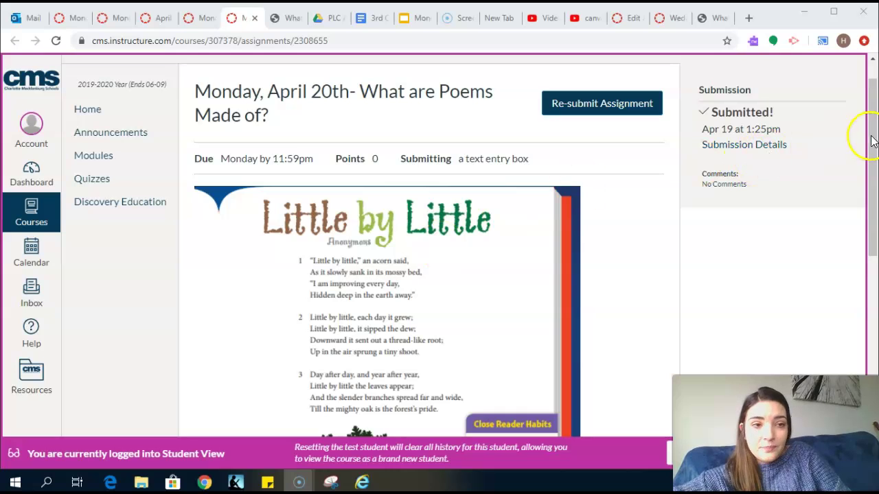
# - Review question 1 and the stanza table's TYPE HERE placeholders, such as Stanza 3
pyautogui.moveTo(874, 135); pyautogui.dragTo(874, 153)
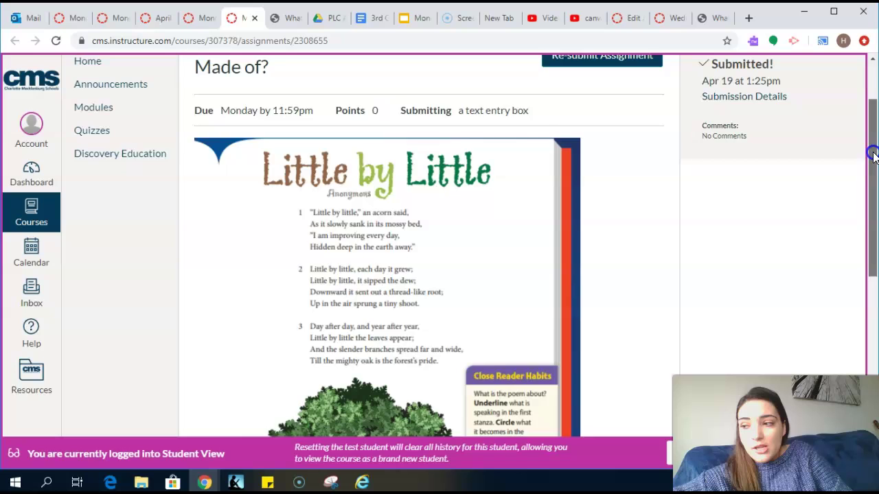
pyautogui.moveTo(873, 153); pyautogui.dragTo(871, 244)
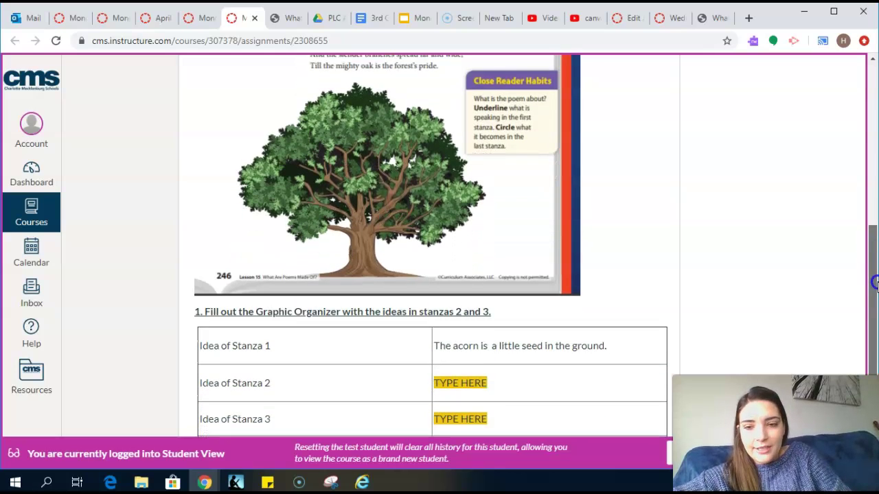
pyautogui.moveTo(871, 244); pyautogui.dragTo(872, 368)
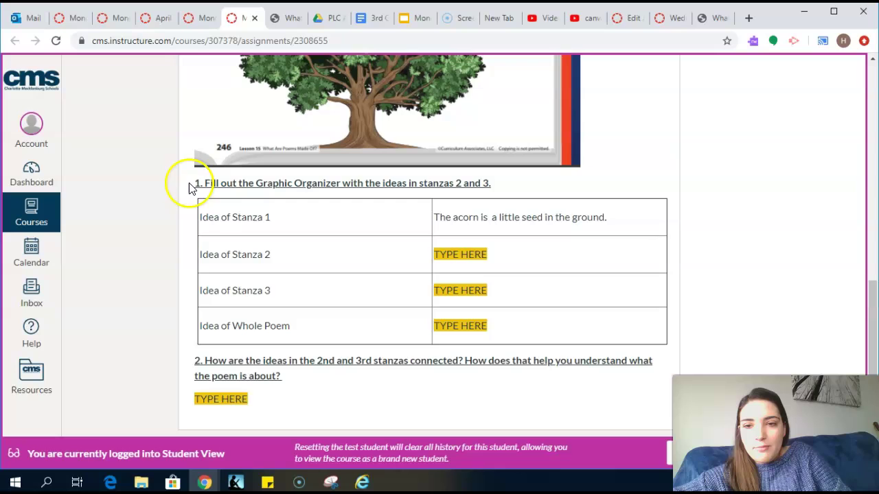
pyautogui.moveTo(193, 183)
pyautogui.mouseDown()
pyautogui.moveTo(304, 341)
pyautogui.moveTo(305, 397)
pyautogui.mouseUp()
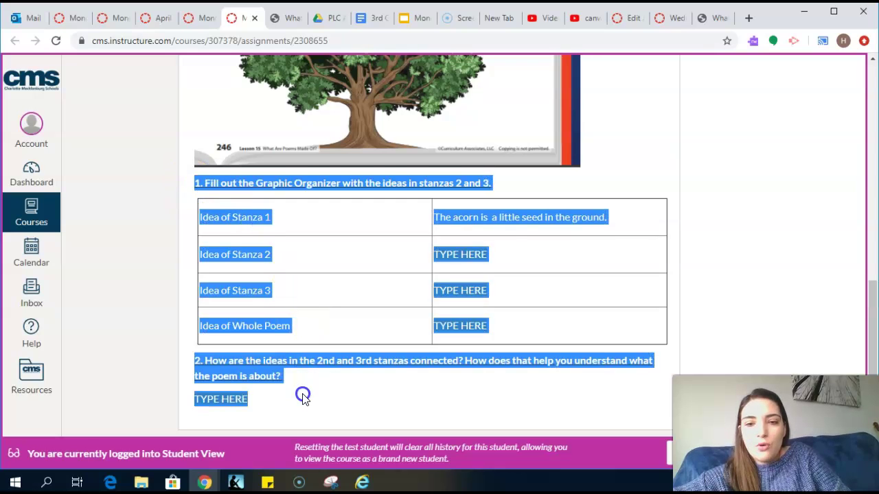
pyautogui.click(305, 398)
pyautogui.moveTo(873, 333)
pyautogui.mouseDown()
pyautogui.moveTo(872, 313)
pyautogui.moveTo(873, 334)
pyautogui.mouseUp()
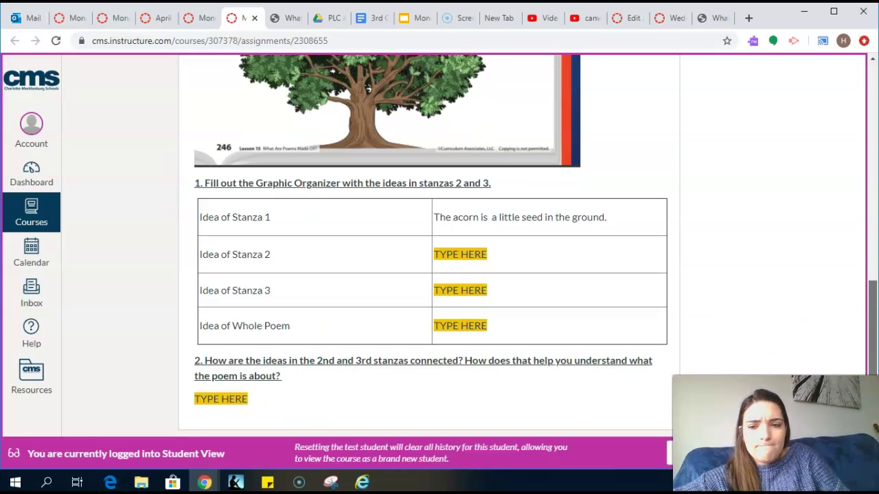
pyautogui.moveTo(488, 291); pyautogui.dragTo(445, 293)
pyautogui.tripleClick(498, 292)
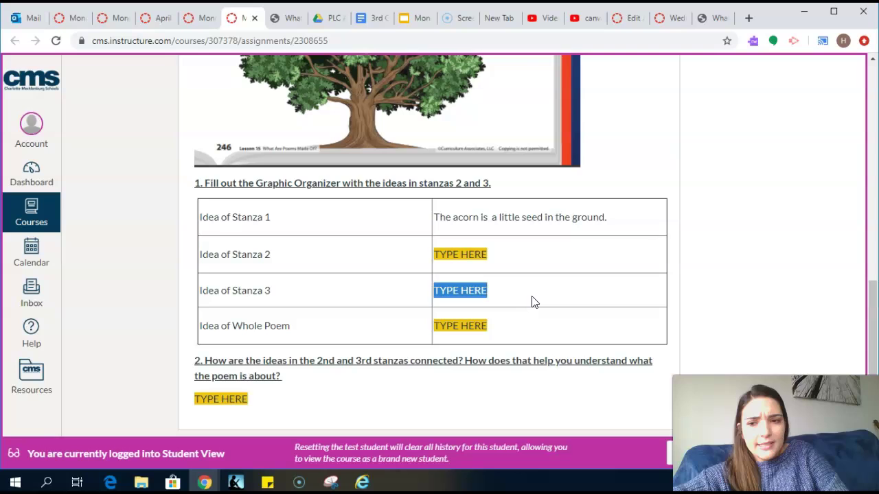
pyautogui.click(533, 303)
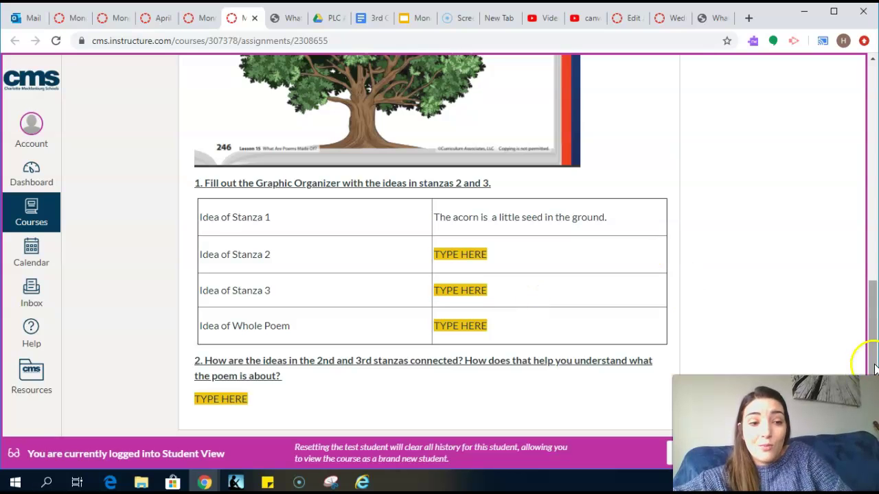
pyautogui.moveTo(874, 369); pyautogui.dragTo(873, 157)
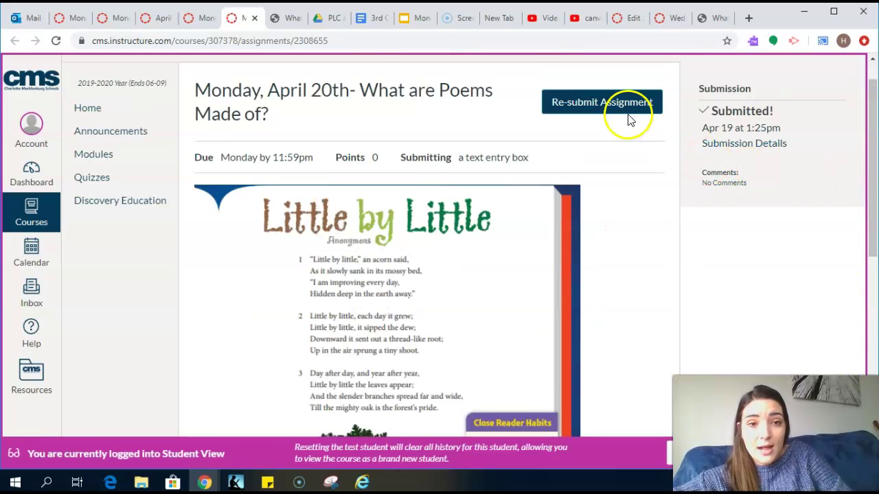
# - Start a text-entry resubmission and place the cursor in the empty submission box
pyautogui.click(623, 114)
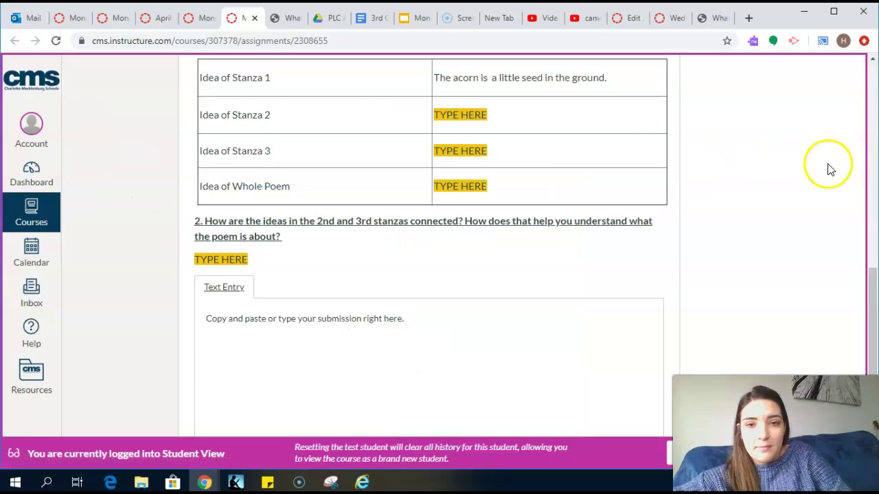
pyautogui.moveTo(871, 291); pyautogui.dragTo(874, 332)
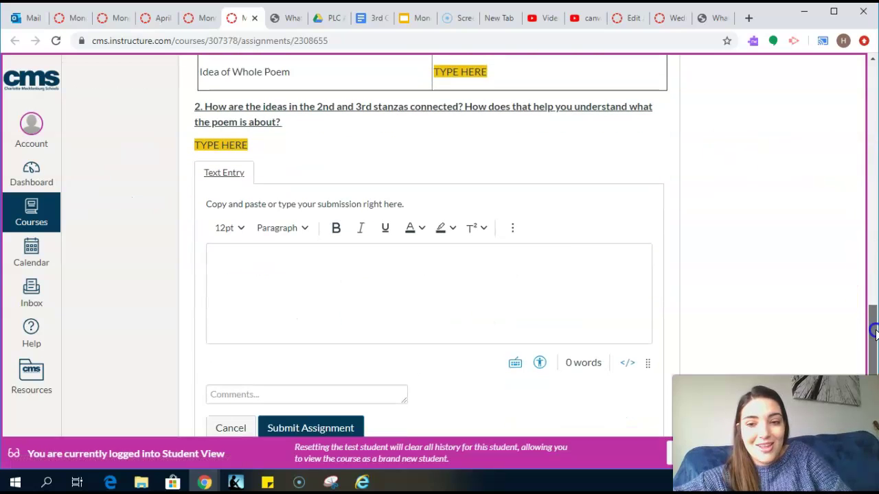
pyautogui.click(517, 273)
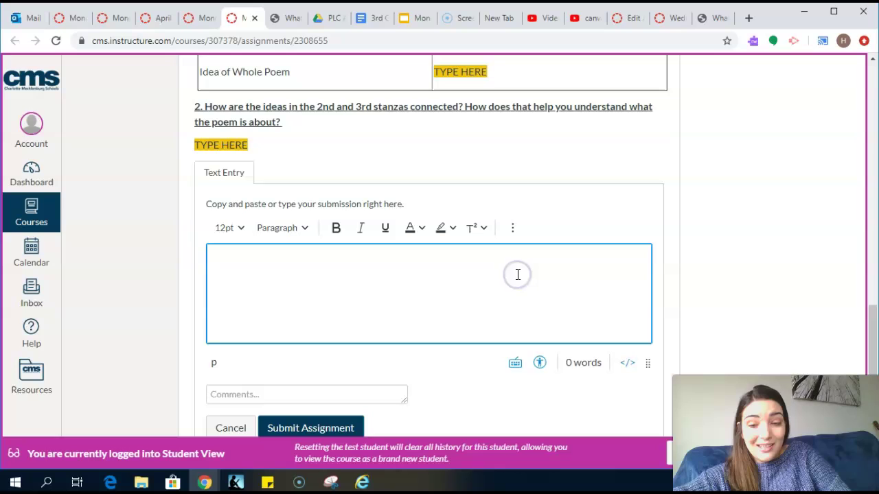
pyautogui.write('fjsdiofj')
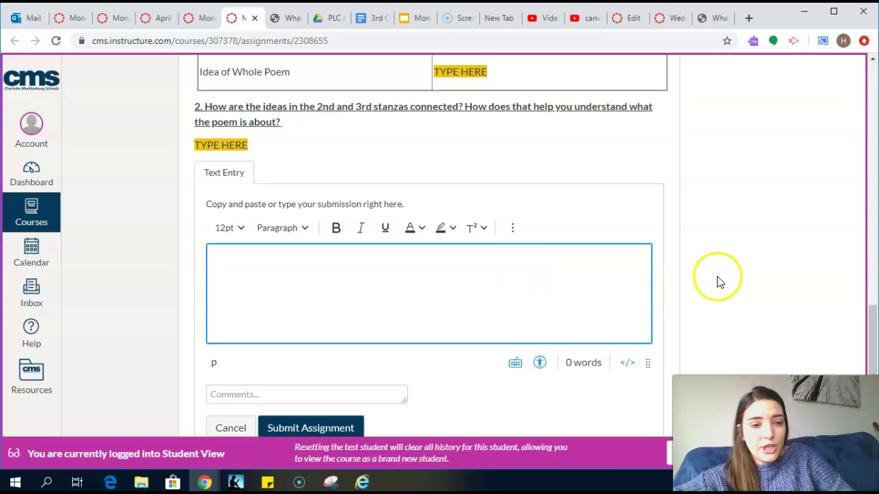
pyautogui.moveTo(872, 333); pyautogui.dragTo(868, 269)
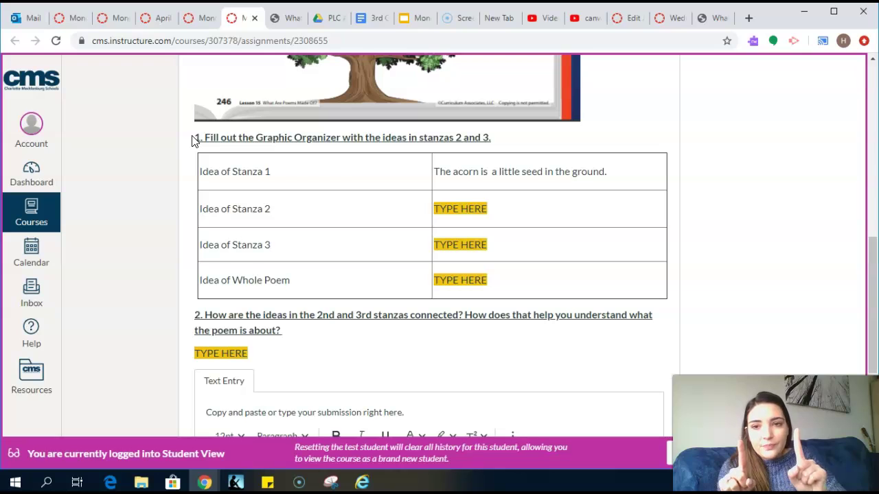
# - Select question 1, the stanza organizer table and question 2, then copy them
pyautogui.click(192, 140)
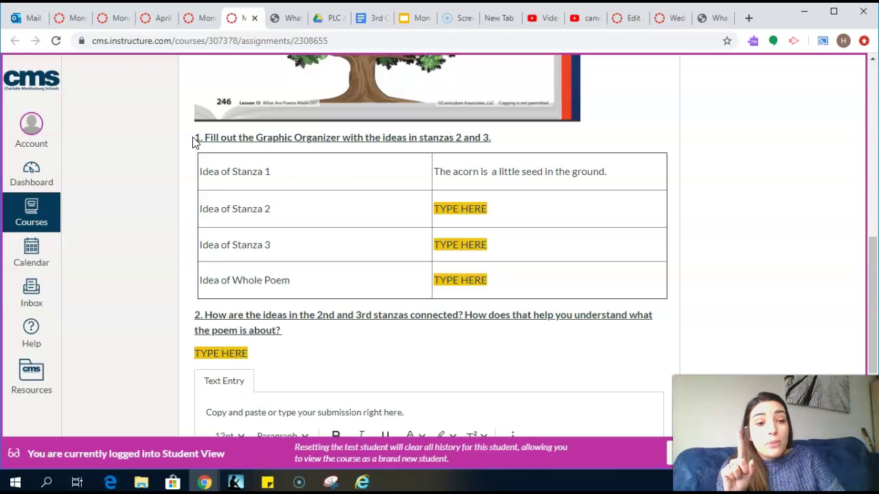
pyautogui.click(193, 138)
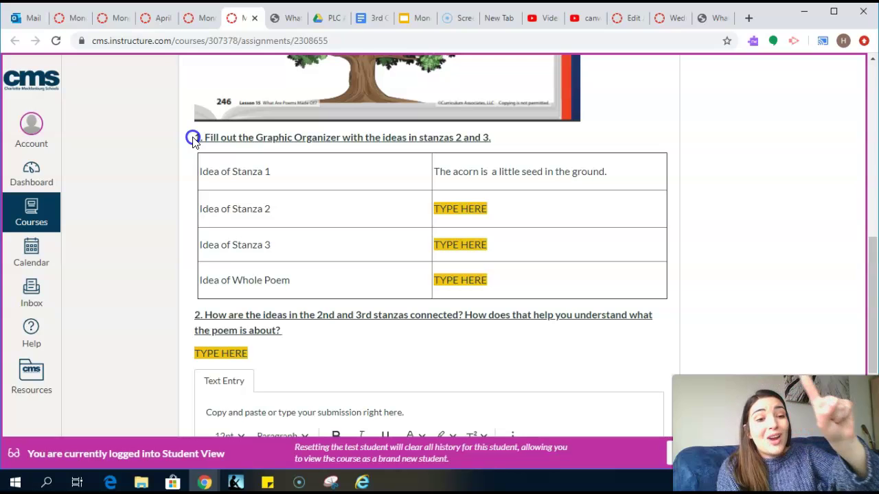
pyautogui.moveTo(193, 138)
pyautogui.mouseDown()
pyautogui.moveTo(255, 317)
pyautogui.moveTo(254, 358)
pyautogui.mouseUp()
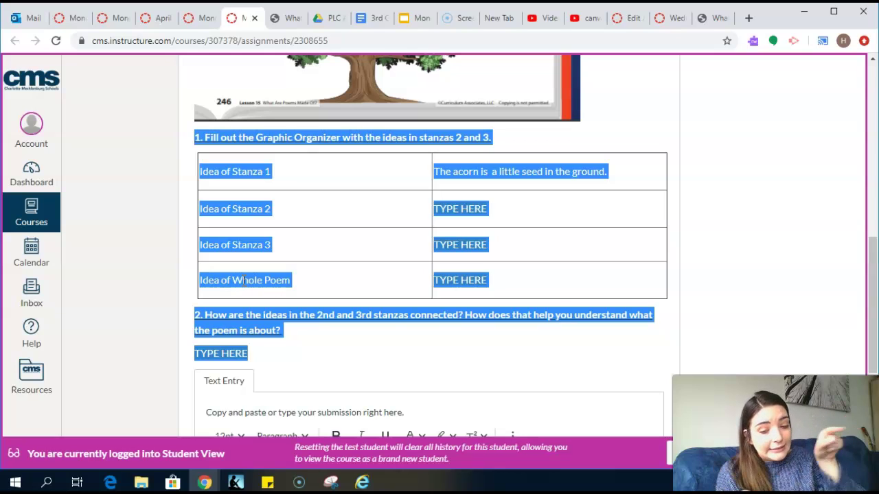
pyautogui.rightClick(244, 280)
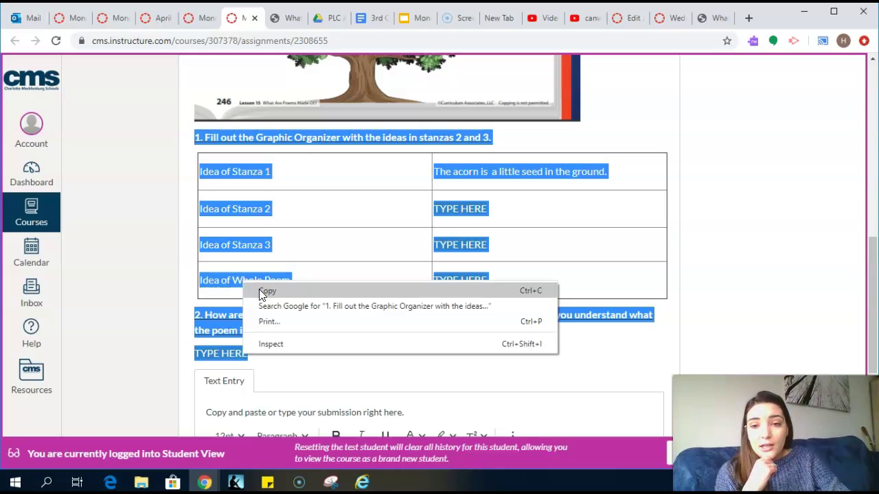
pyautogui.click(264, 292)
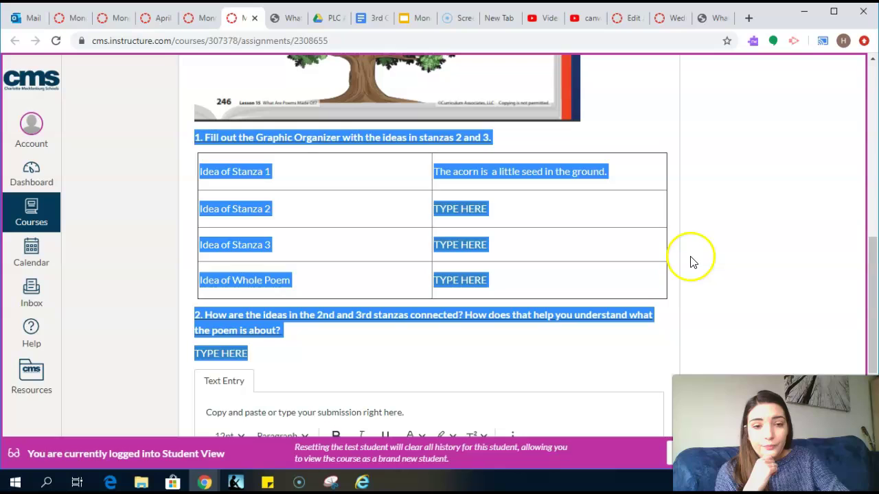
# - Paste the copied questions and stanza table into the Text Entry box
pyautogui.moveTo(873, 289); pyautogui.dragTo(873, 349)
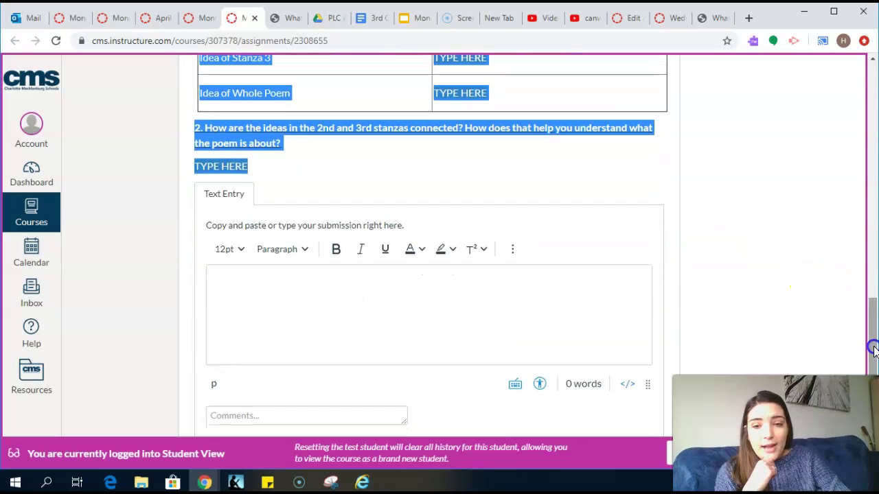
pyautogui.click(375, 287)
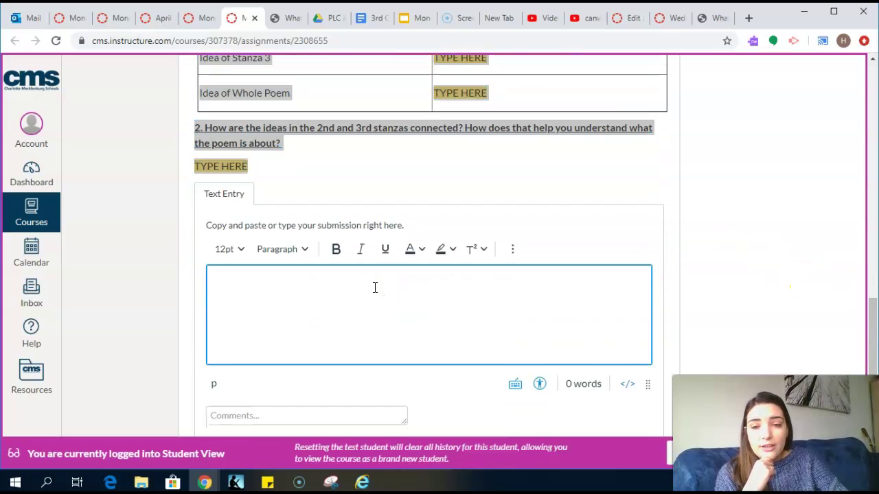
pyautogui.rightClick(282, 287)
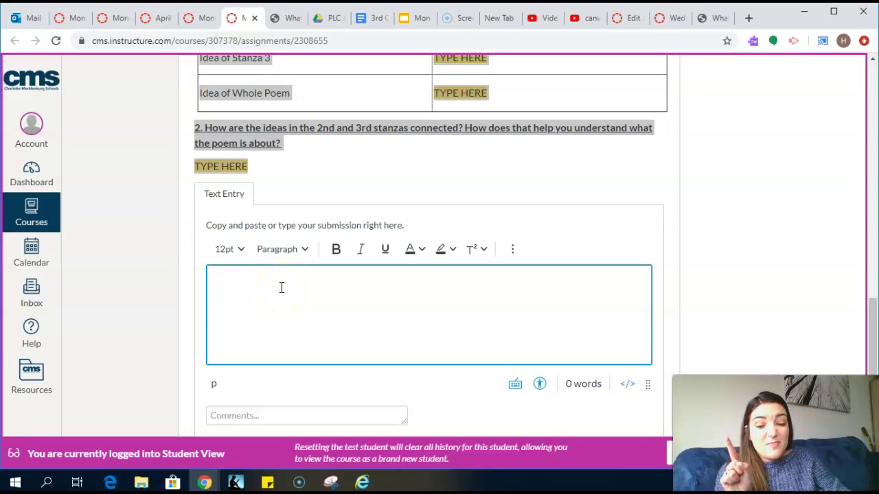
pyautogui.rightClick(281, 289)
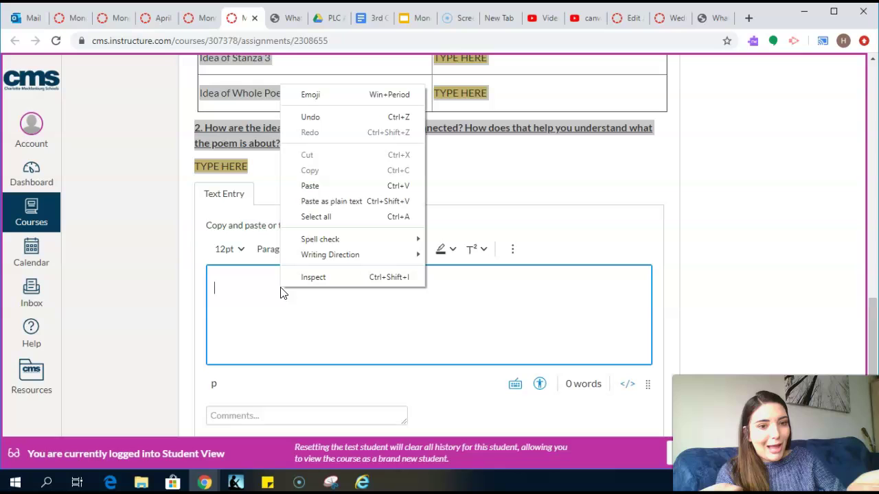
pyautogui.click(310, 186)
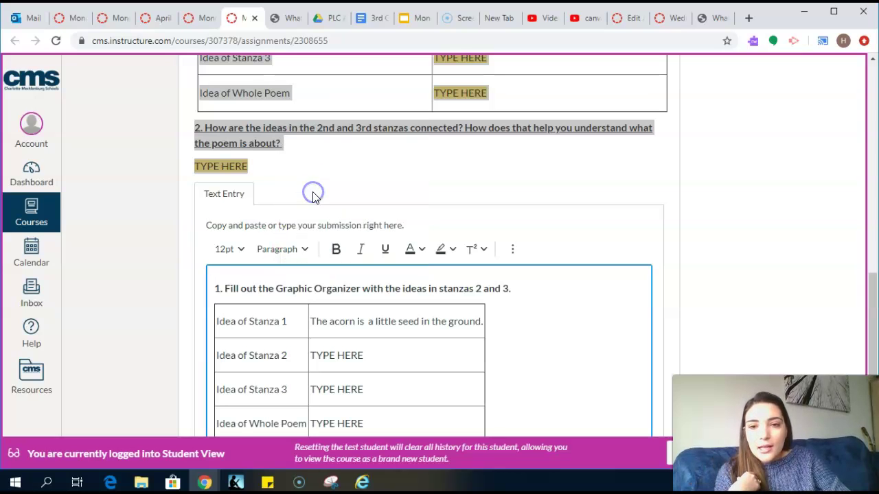
pyautogui.click(519, 353)
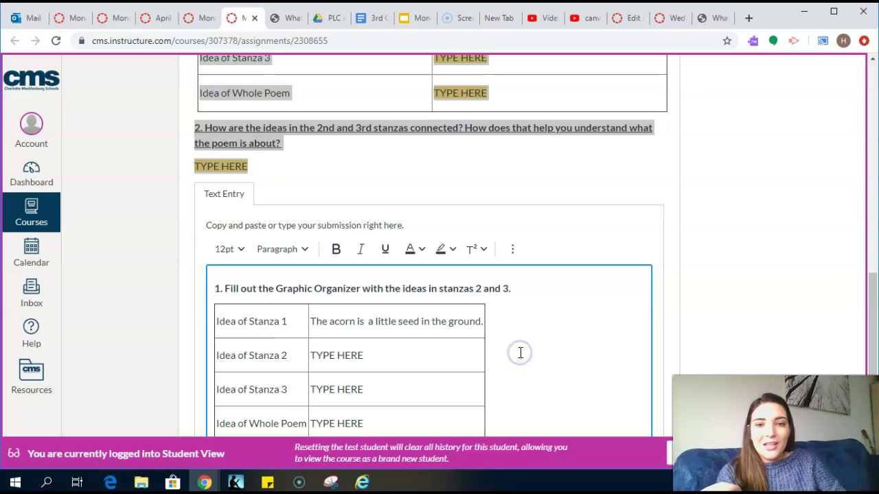
pyautogui.moveTo(871, 305)
pyautogui.mouseDown()
pyautogui.moveTo(871, 360)
pyautogui.moveTo(871, 341)
pyautogui.mouseUp()
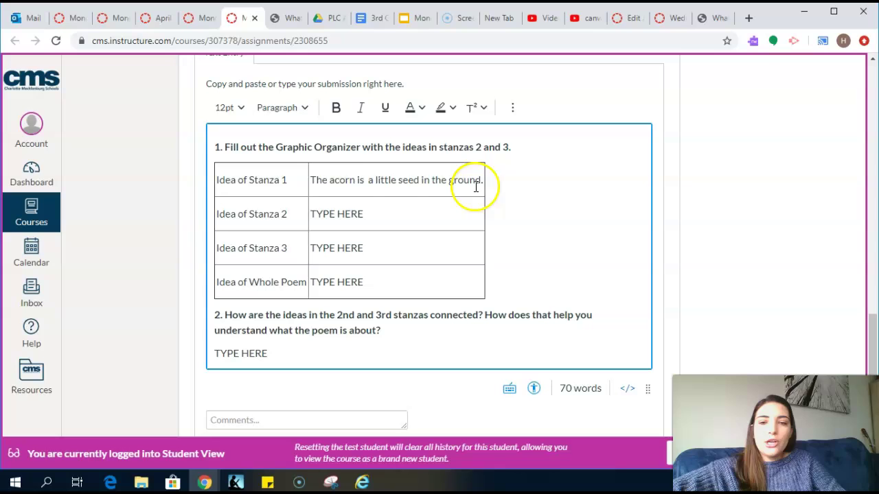
pyautogui.moveTo(377, 215); pyautogui.dragTo(316, 214)
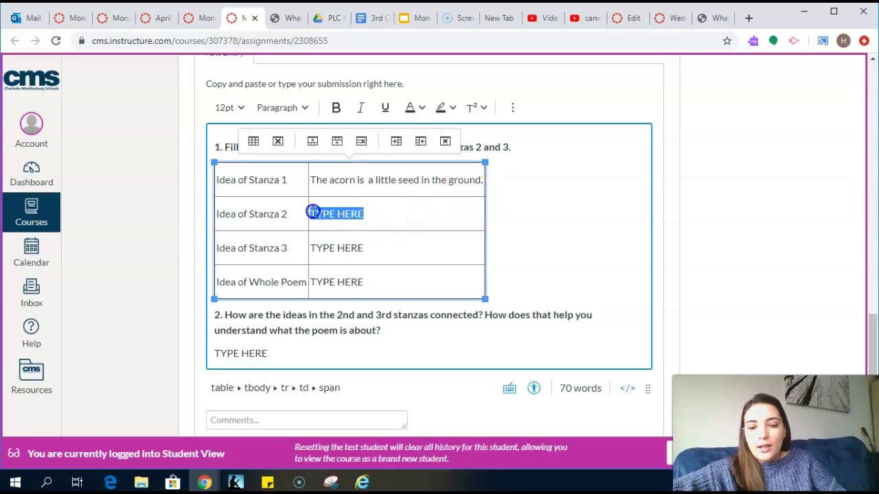
# - Clear the Stanza 3 cell's text and undo an accidental Stanza 2 row deletion
pyautogui.write('T')
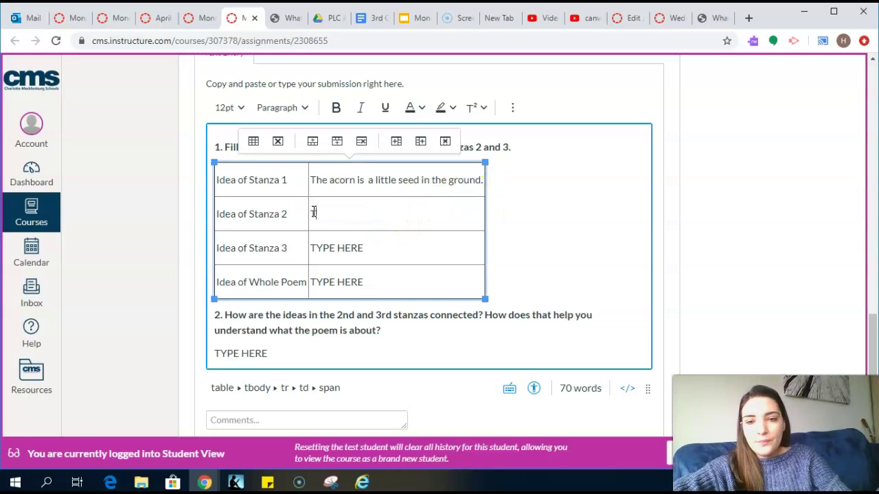
pyautogui.write('his is my answer')
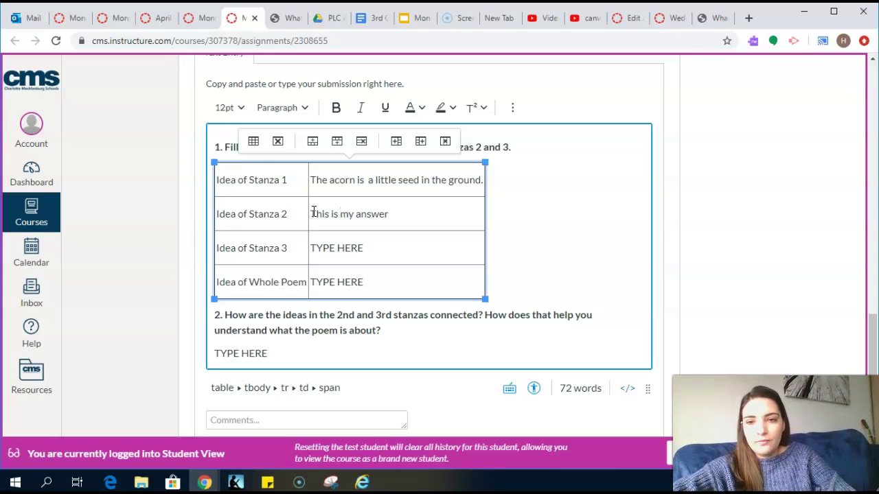
pyautogui.moveTo(373, 250); pyautogui.dragTo(318, 252)
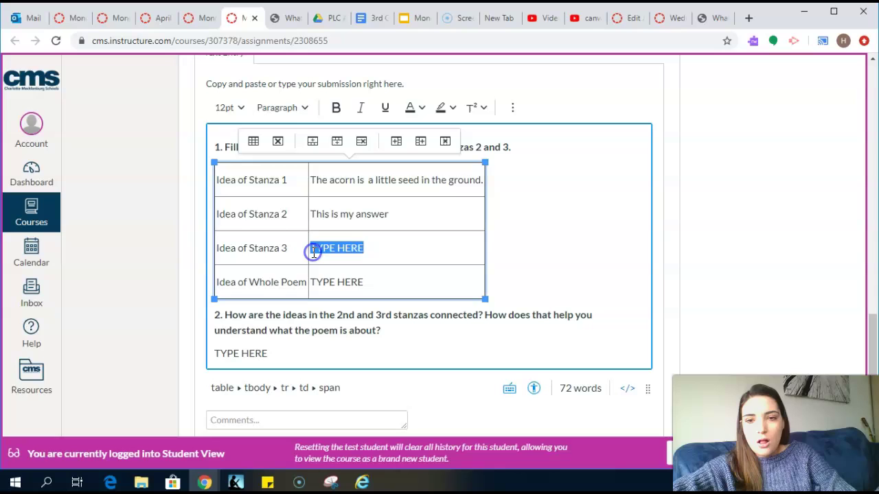
pyautogui.press('BackSpace')
pyautogui.write('This is my anser')
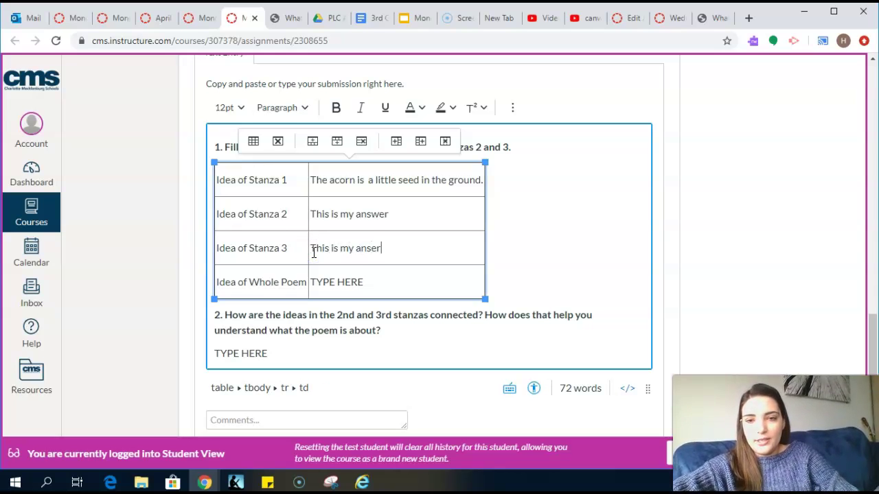
pyautogui.moveTo(387, 252)
pyautogui.mouseDown()
pyautogui.moveTo(312, 229)
pyautogui.moveTo(312, 249)
pyautogui.mouseUp()
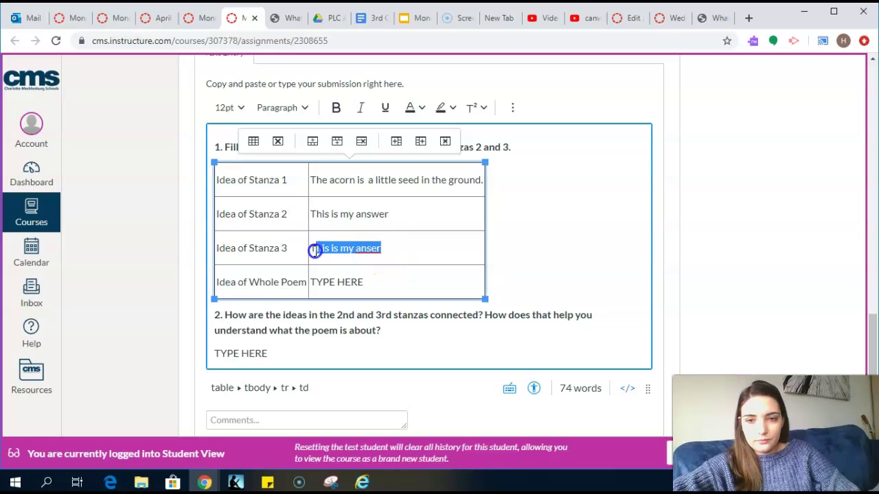
pyautogui.press('BackSpace')
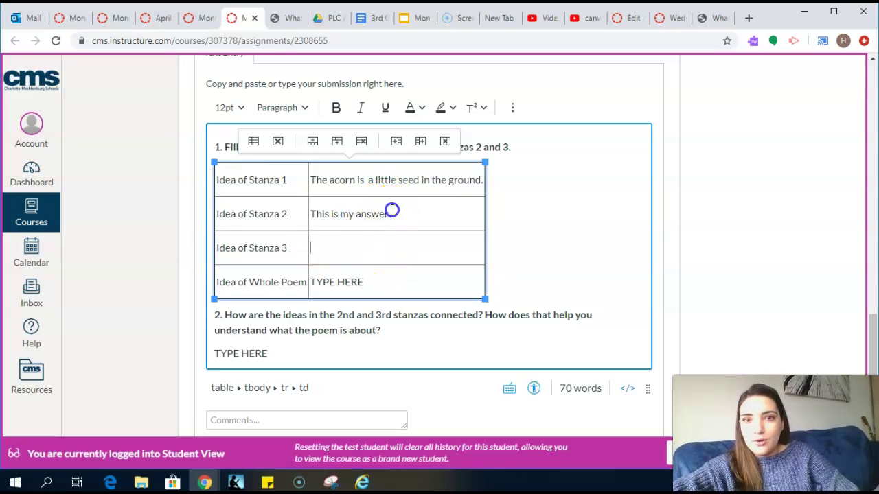
pyautogui.moveTo(390, 213); pyautogui.dragTo(310, 215)
pyautogui.press('BackSpace')
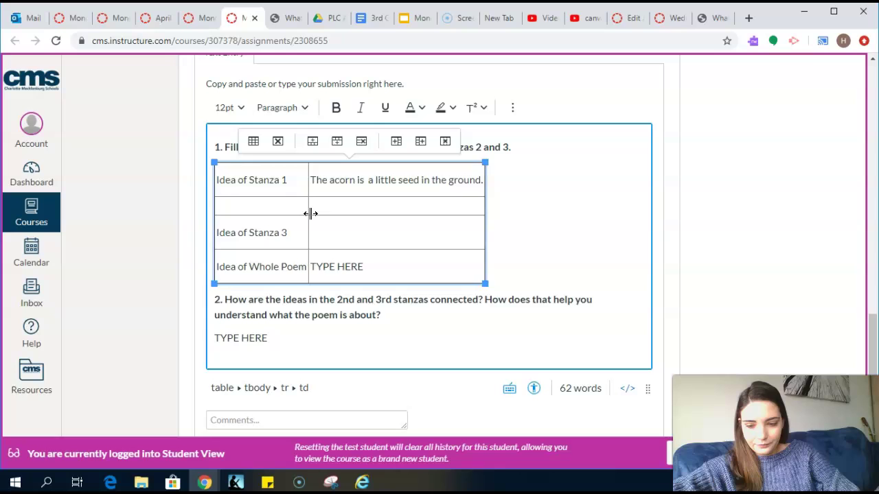
pyautogui.hotkey('ctrl', 'z')
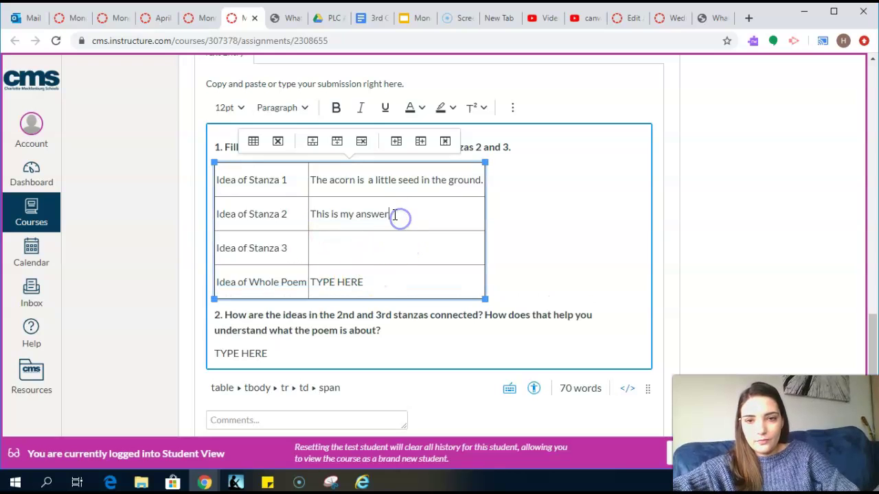
# - Empty the Stanza 2 and Whole Poem cells of the organizer table
pyautogui.moveTo(395, 215); pyautogui.dragTo(324, 214)
pyautogui.press('BackSpace')
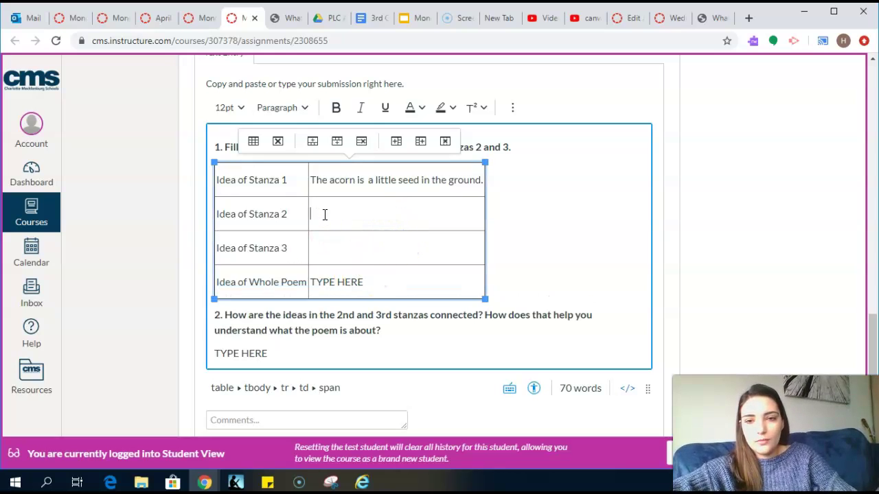
pyautogui.moveTo(365, 282); pyautogui.dragTo(318, 283)
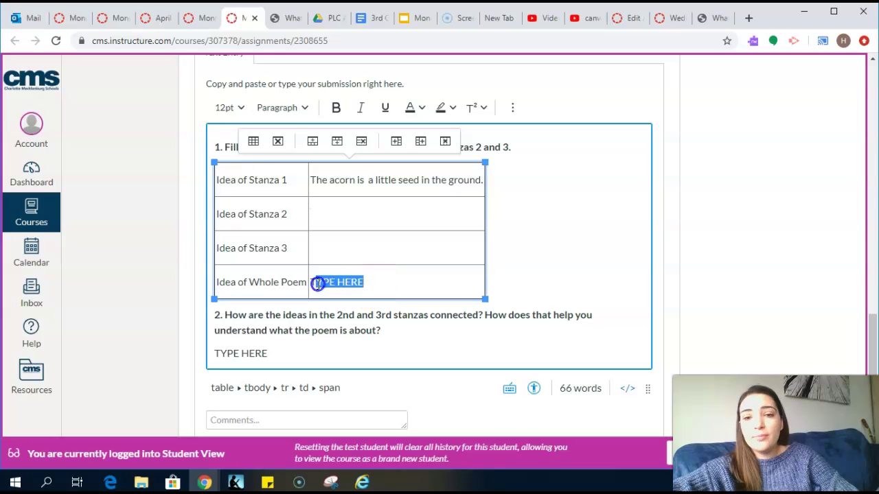
pyautogui.press('BackSpace')
pyautogui.press('BackSpace')
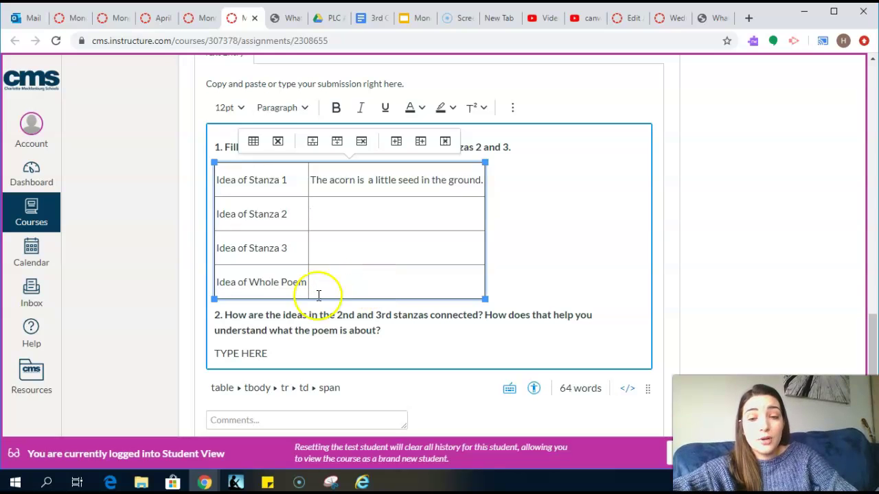
pyautogui.click(355, 215)
pyautogui.click(362, 248)
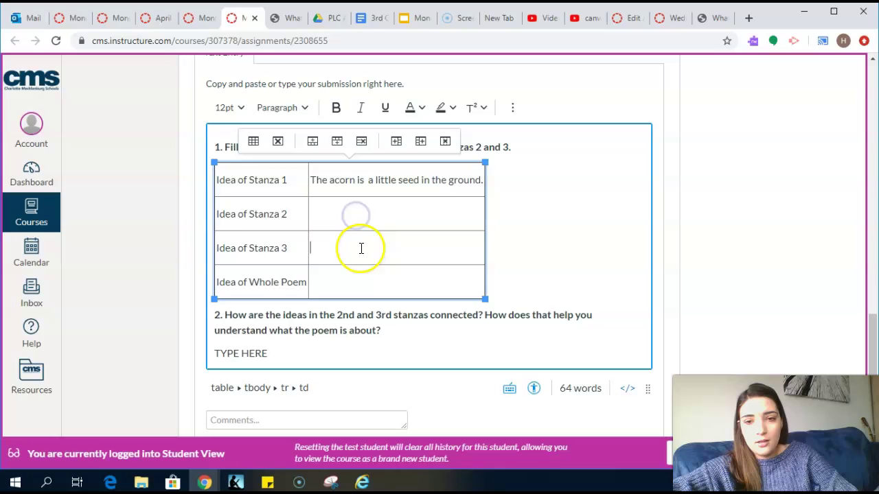
pyautogui.click(364, 275)
pyautogui.moveTo(271, 353); pyautogui.dragTo(220, 353)
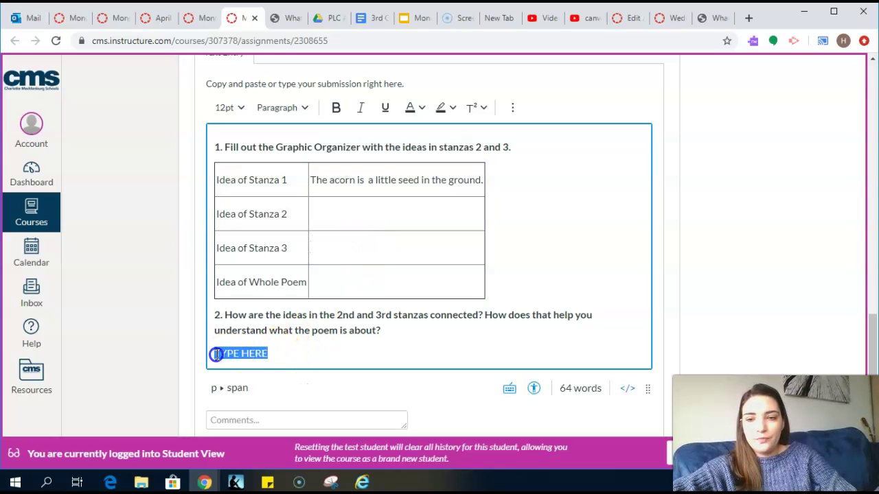
# - Type a sample sentence under question 2, then delete it so the line is blank
pyautogui.write('The ideas are __. This helps me understand because..._')
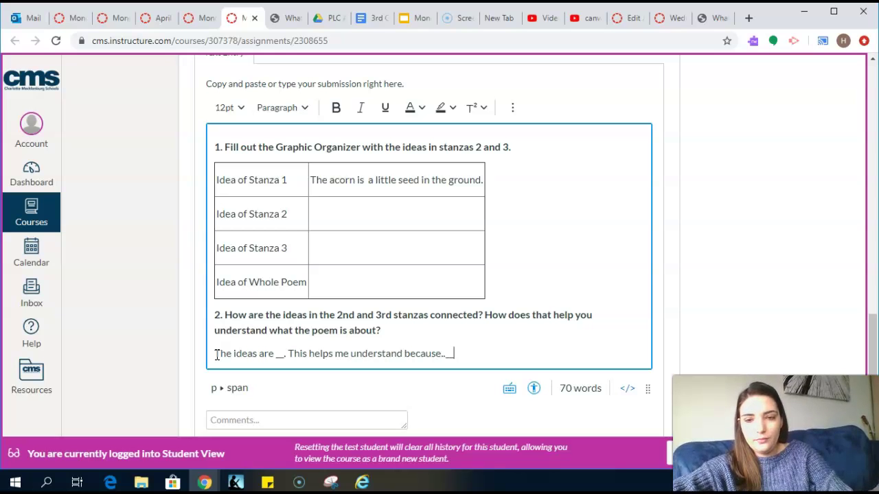
pyautogui.write('_')
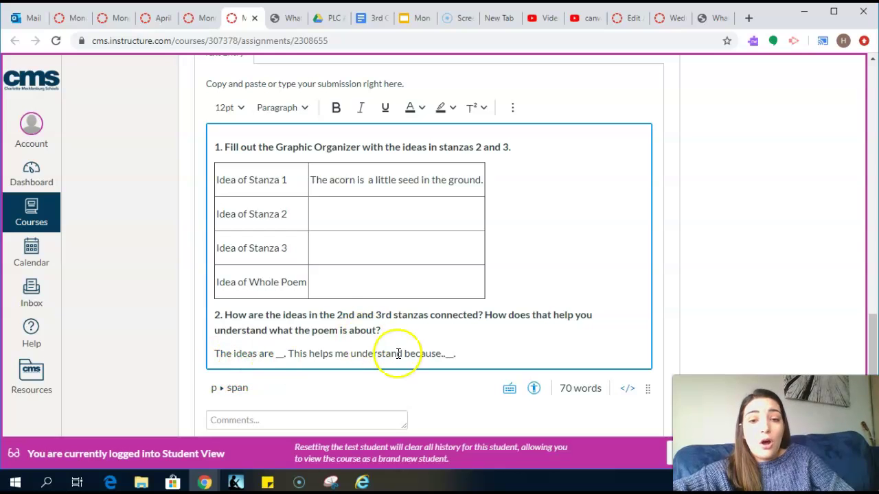
pyautogui.moveTo(456, 354)
pyautogui.mouseDown()
pyautogui.moveTo(272, 378)
pyautogui.moveTo(218, 364)
pyautogui.mouseUp()
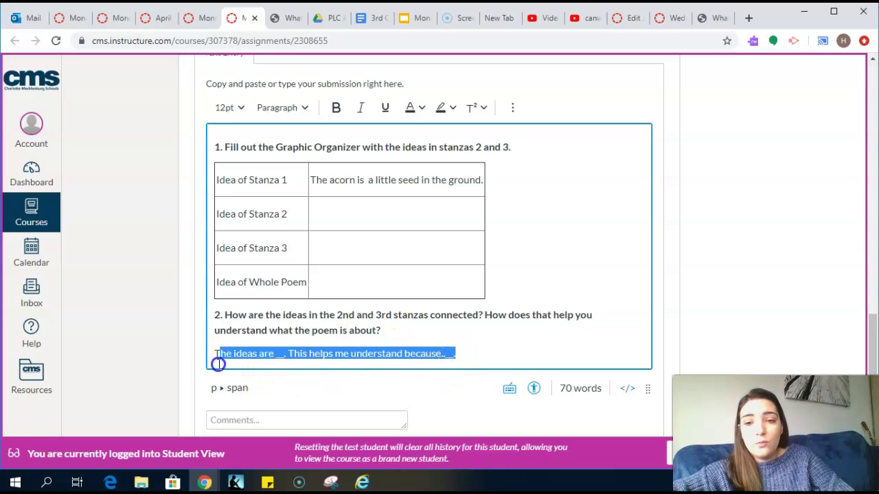
pyautogui.press('BackSpace')
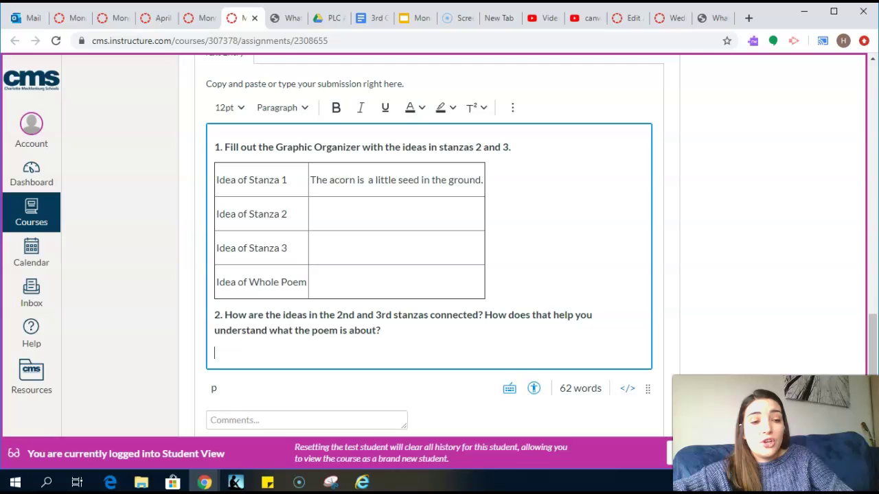
pyautogui.moveTo(874, 357); pyautogui.dragTo(874, 264)
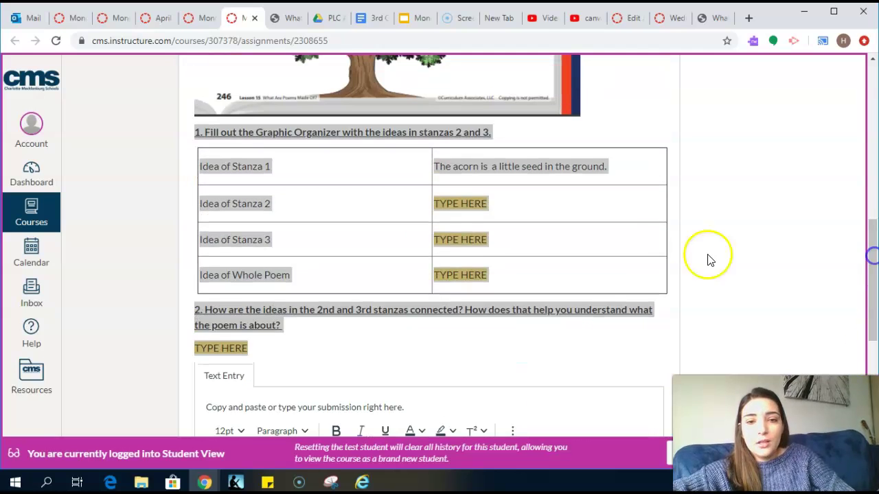
pyautogui.moveTo(434, 204); pyautogui.dragTo(489, 206)
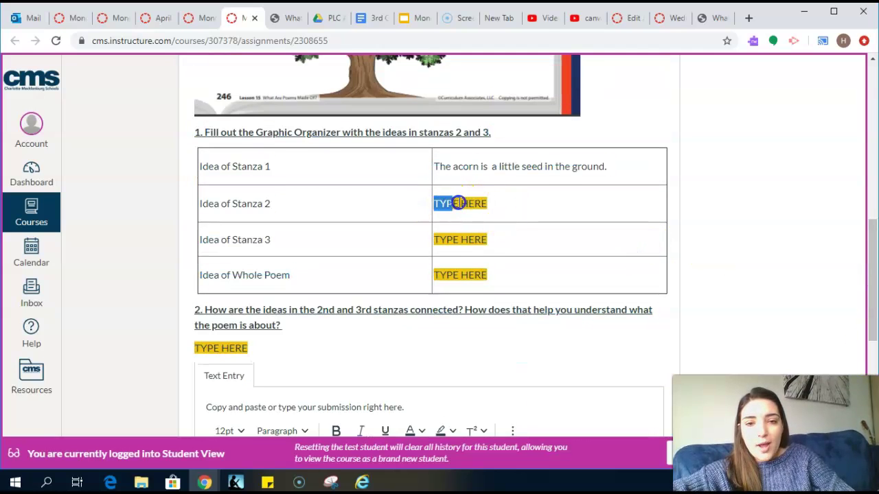
pyautogui.click(448, 240)
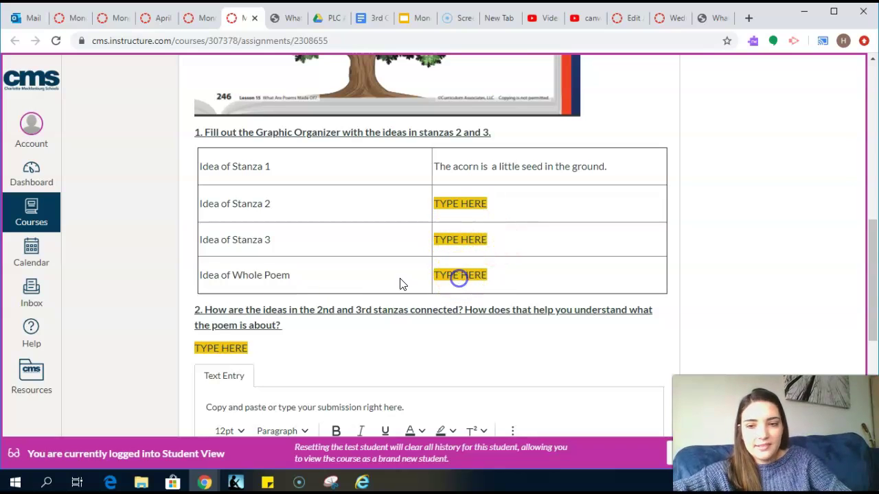
pyautogui.click(206, 352)
pyautogui.moveTo(457, 203); pyautogui.dragTo(494, 206)
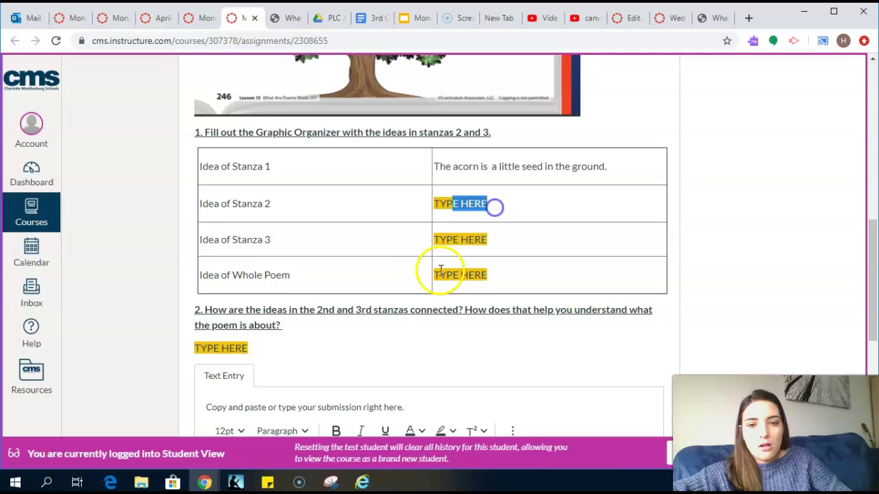
pyautogui.moveTo(440, 240); pyautogui.dragTo(457, 252)
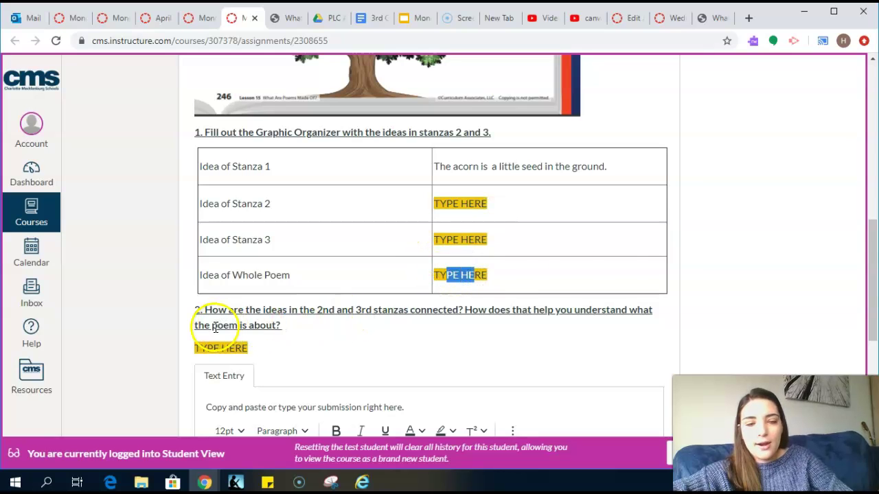
pyautogui.moveTo(872, 233); pyautogui.dragTo(872, 353)
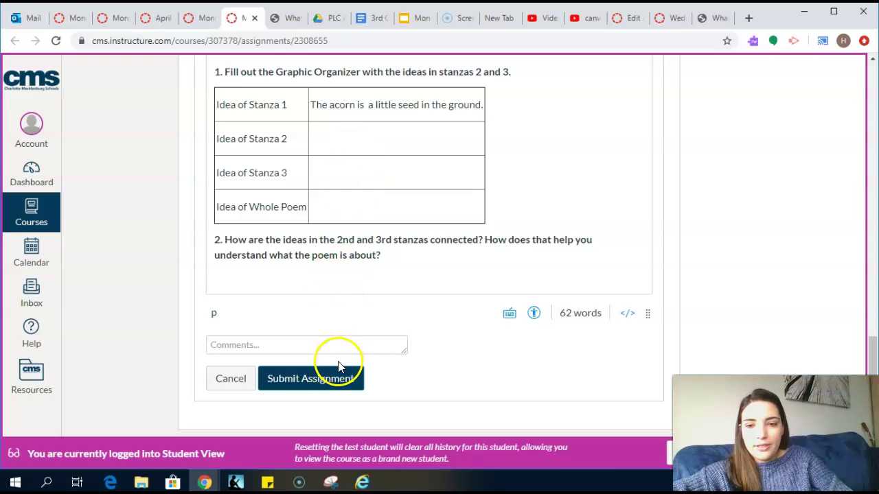
# - Submit the text entry and confirm the Submitted status in the sidebar
pyautogui.click(340, 382)
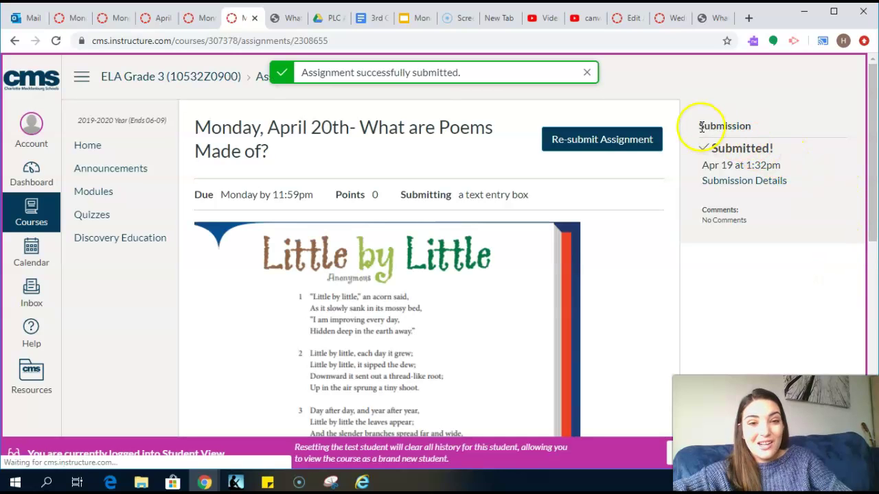
pyautogui.moveTo(695, 122); pyautogui.dragTo(778, 218)
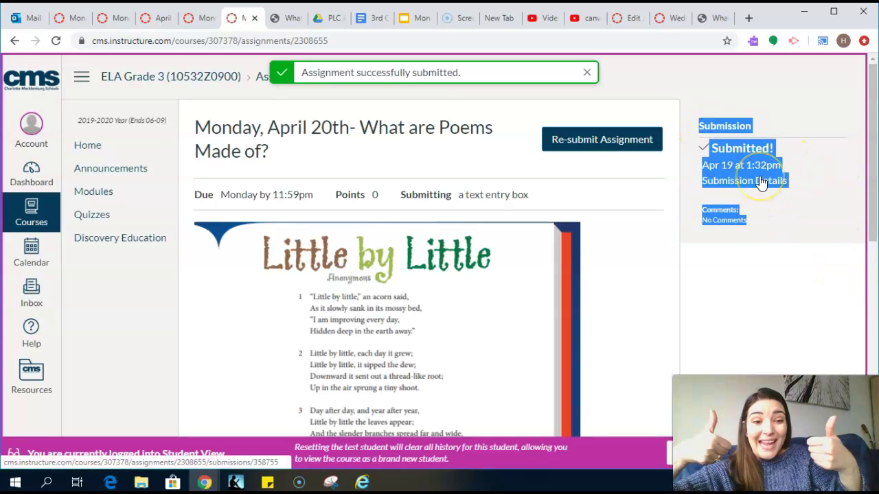